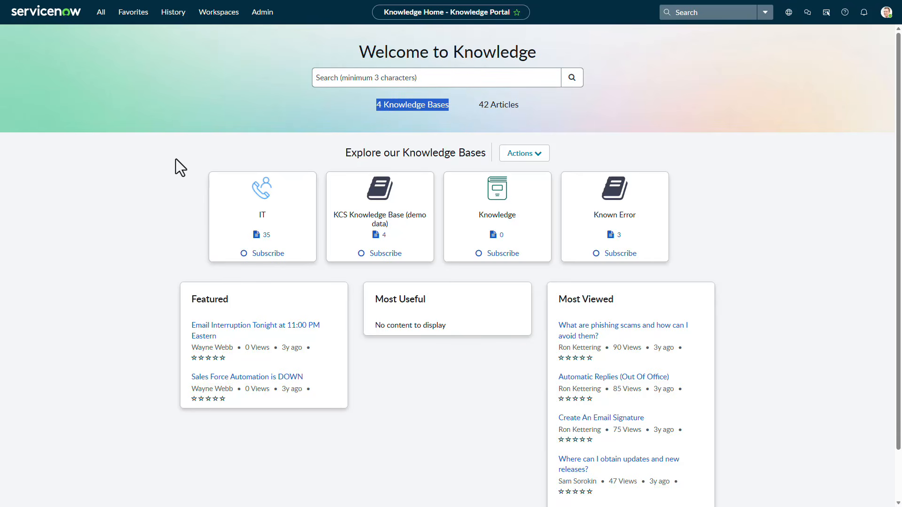
{"action": "left_click", "coordinate": [171, 173]}
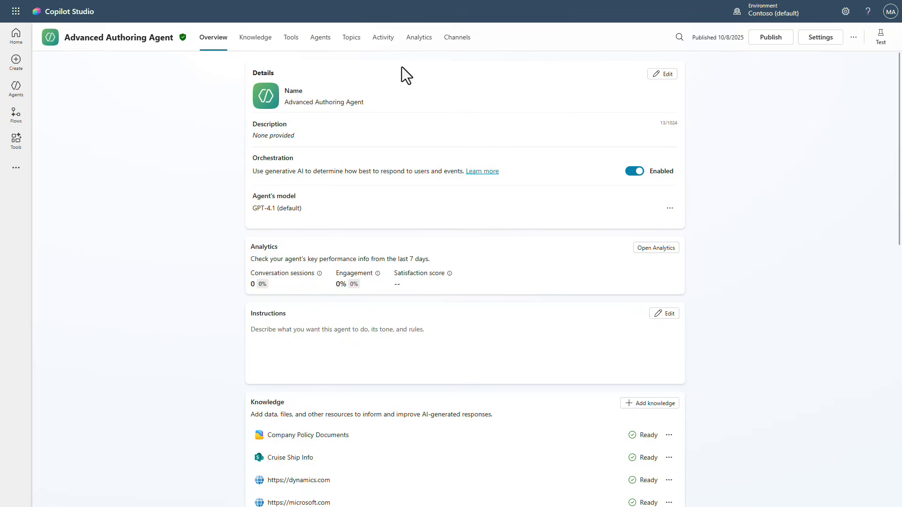
Add a new blank topic to the Advanced Authoring Agent.
{"action": "left_click", "coordinate": [351, 38]}
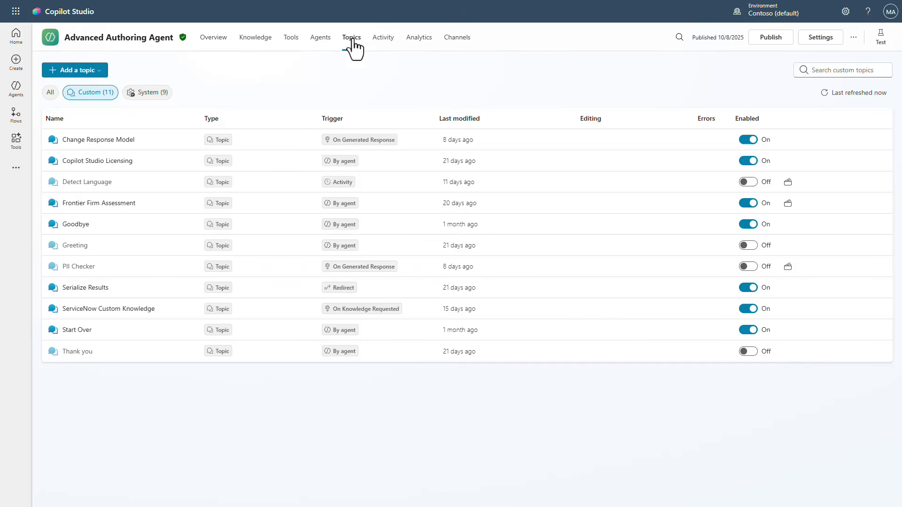
{"action": "left_click", "coordinate": [76, 71]}
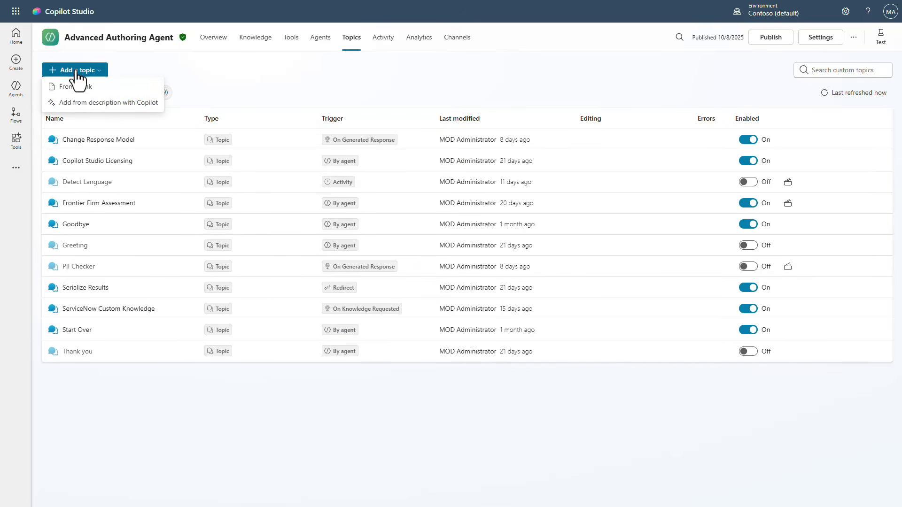
{"action": "left_click", "coordinate": [85, 92]}
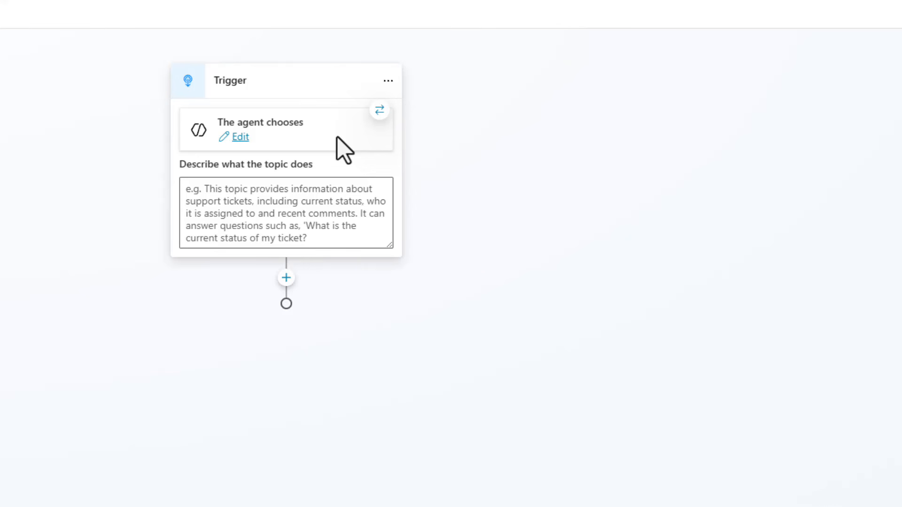
Look through the available trigger types for the new topic without changing its trigger.
{"action": "left_click", "coordinate": [379, 110]}
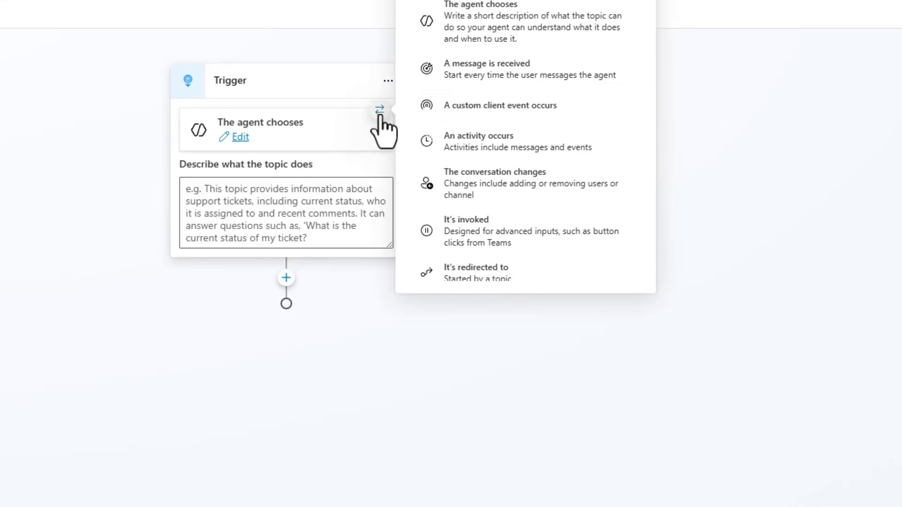
{"action": "scroll", "coordinate": [519, 150], "scroll_direction": "down", "scroll_amount": 3}
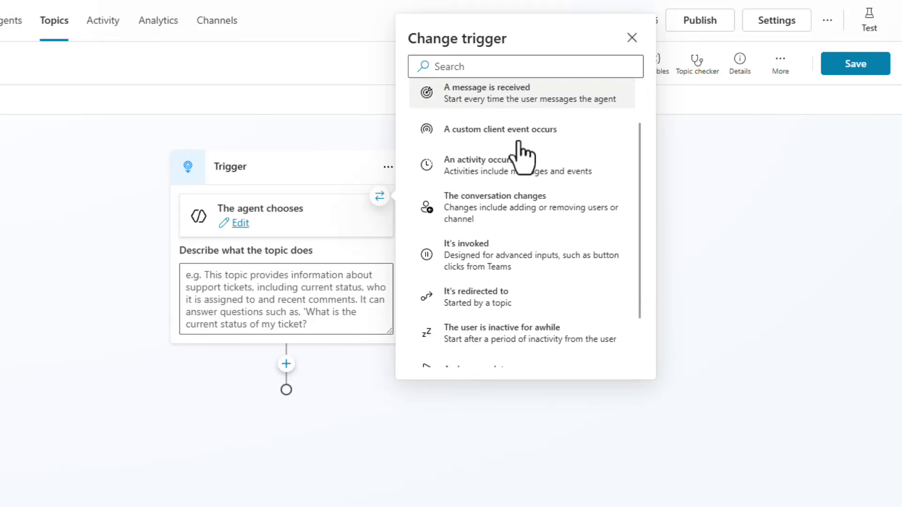
{"action": "scroll", "coordinate": [530, 253], "scroll_direction": "up", "scroll_amount": 3}
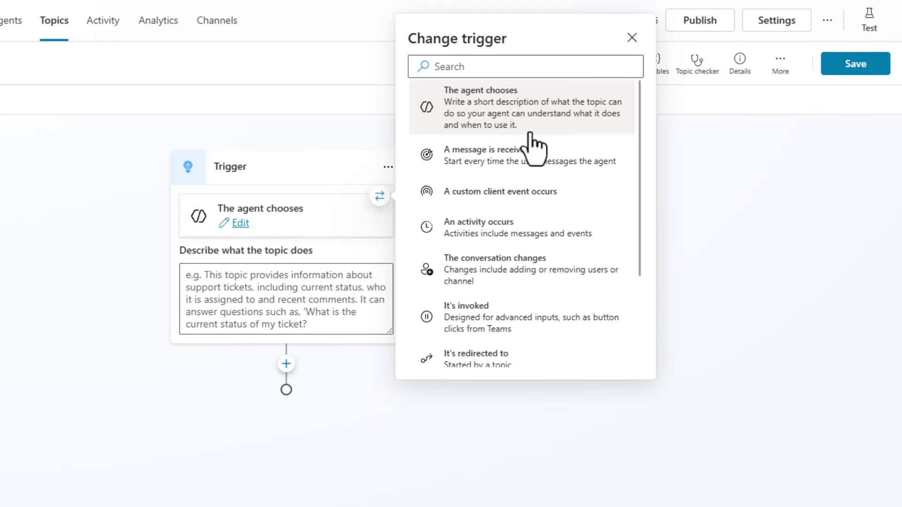
{"action": "left_click", "coordinate": [458, 451]}
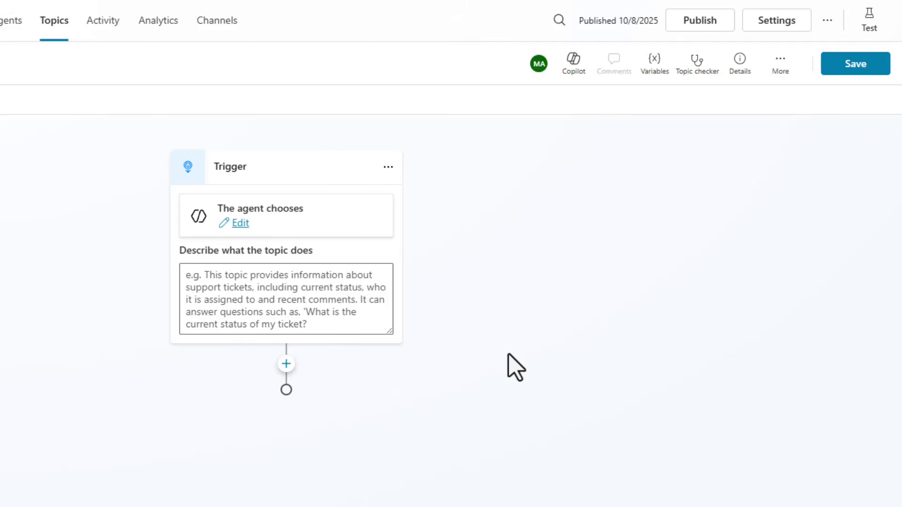
Change the new topic's trigger kind to OnKnowledgeRequested in its code, and return to the visual canvas.
{"action": "left_click", "coordinate": [778, 68]}
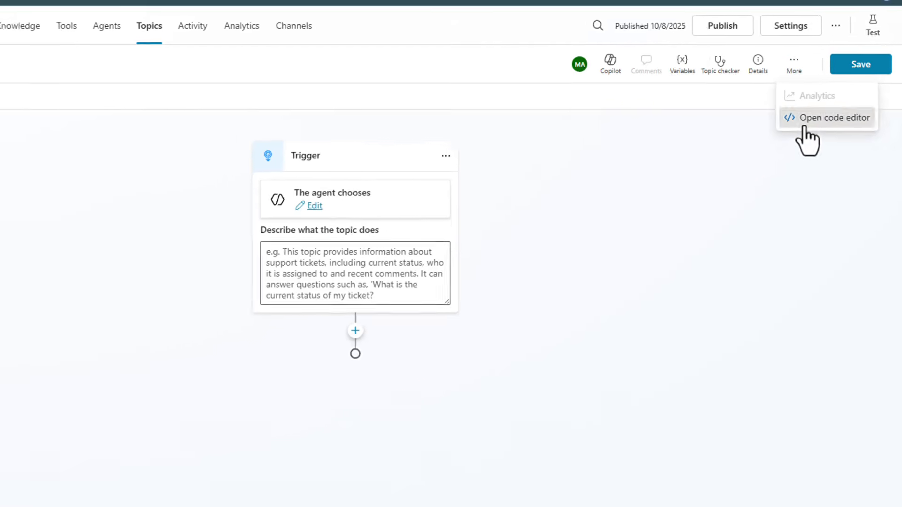
{"action": "left_click", "coordinate": [804, 126]}
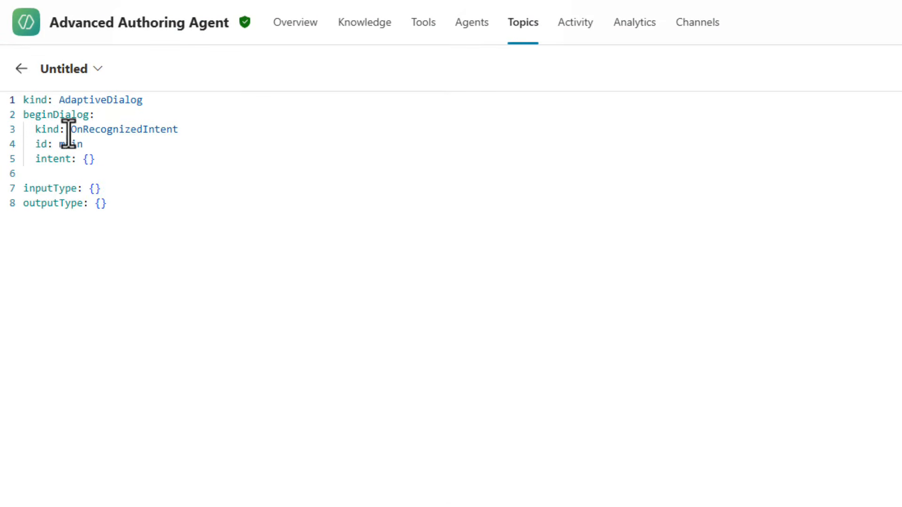
{"action": "mouse_move", "coordinate": [79, 134]}
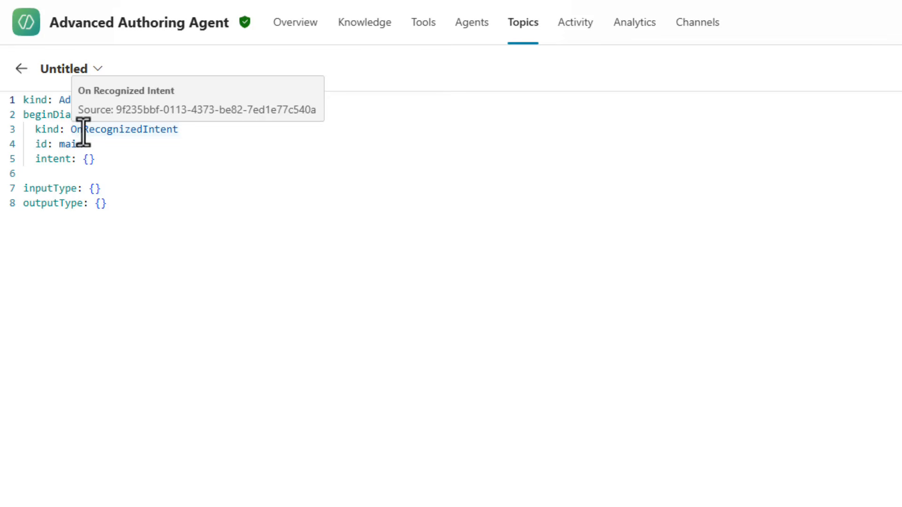
{"action": "left_click_drag", "start_coordinate": [83, 131], "coordinate": [130, 133]}
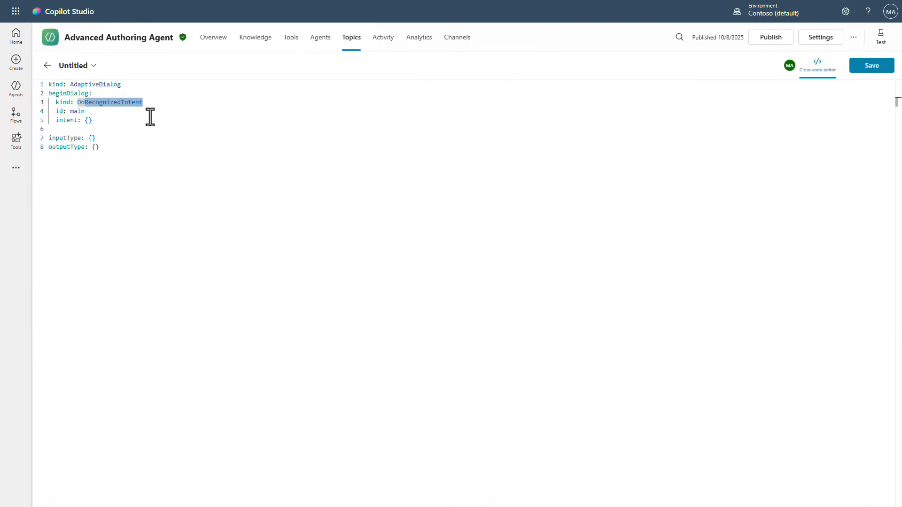
{"action": "key", "text": "BackSpace"}
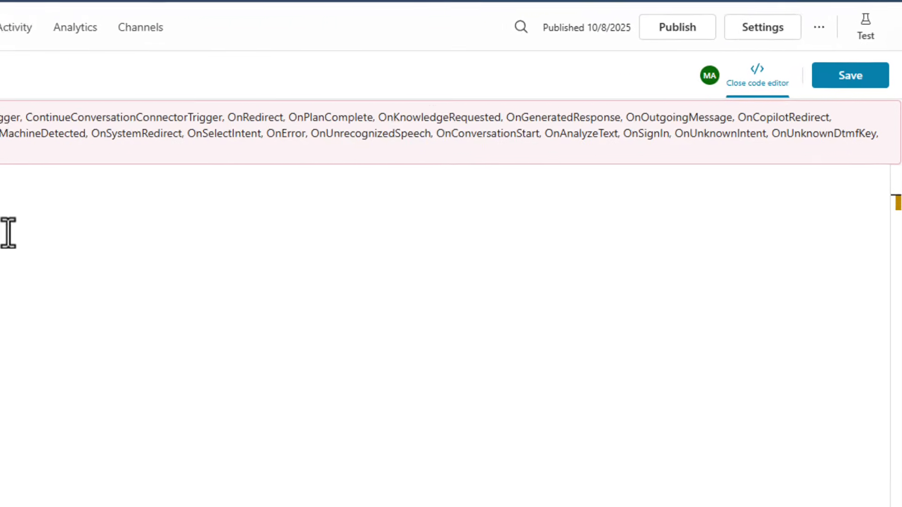
{"action": "left_click_drag", "start_coordinate": [343, 123], "coordinate": [474, 125]}
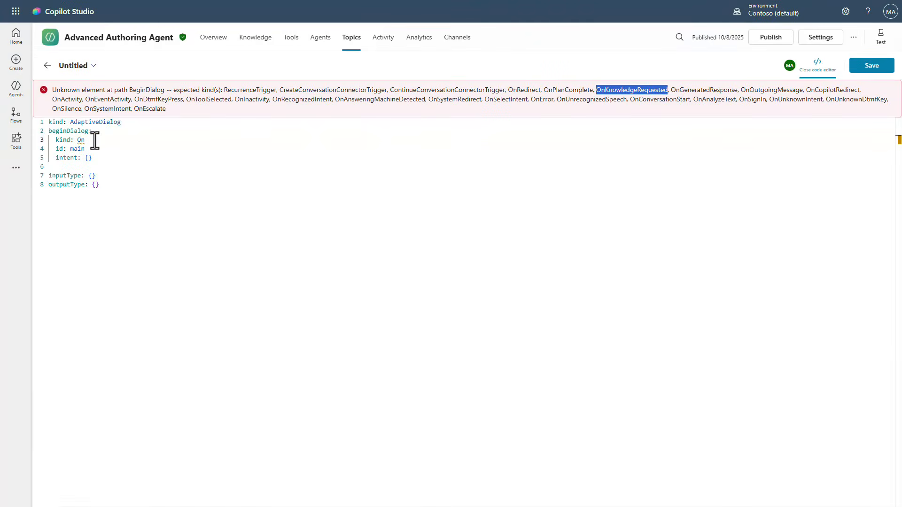
{"action": "left_click", "coordinate": [101, 142]}
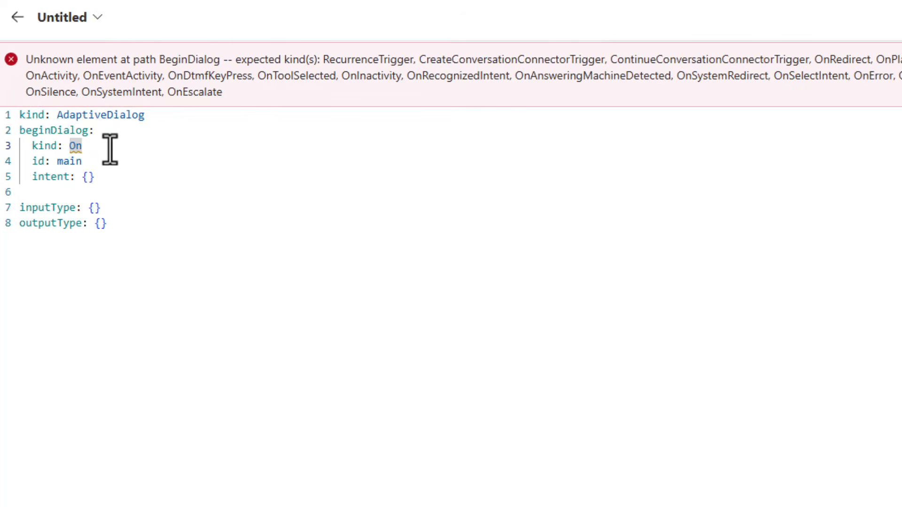
{"action": "type", "text": "KnowledgeRequested"}
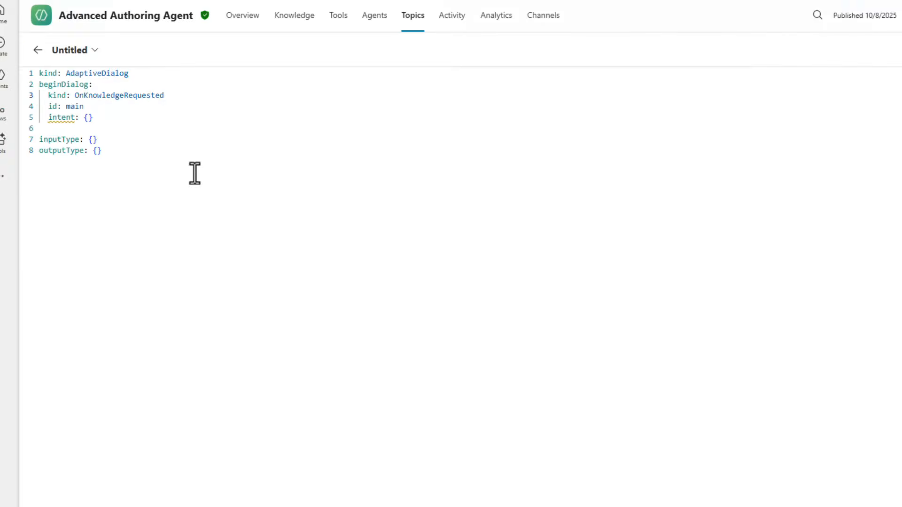
{"action": "left_click", "coordinate": [817, 68]}
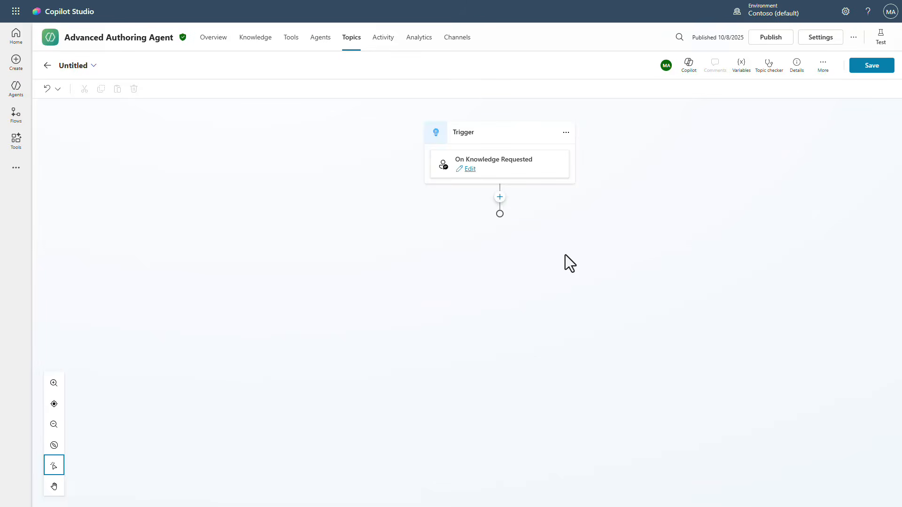
Switch to the ServiceNow Custom Knowledge topic, leaving the untitled topic without saving it.
{"action": "left_click", "coordinate": [94, 67]}
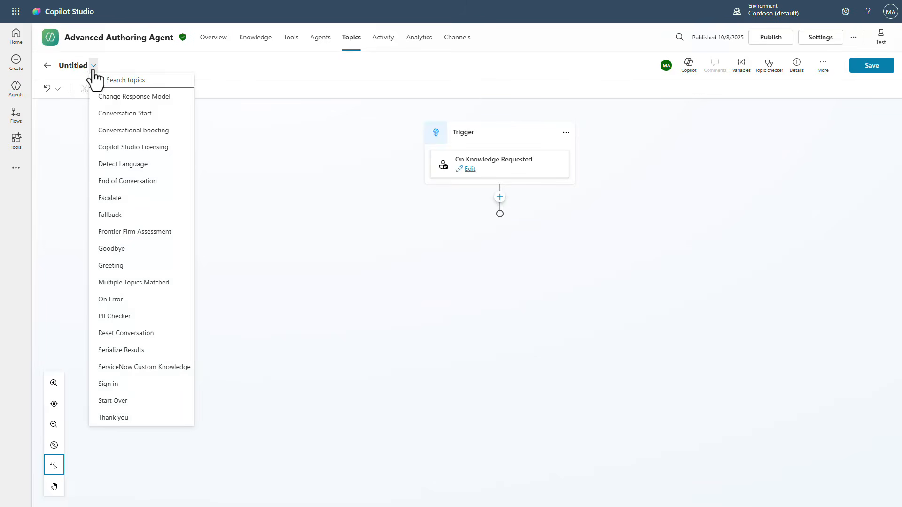
{"action": "left_click", "coordinate": [165, 369]}
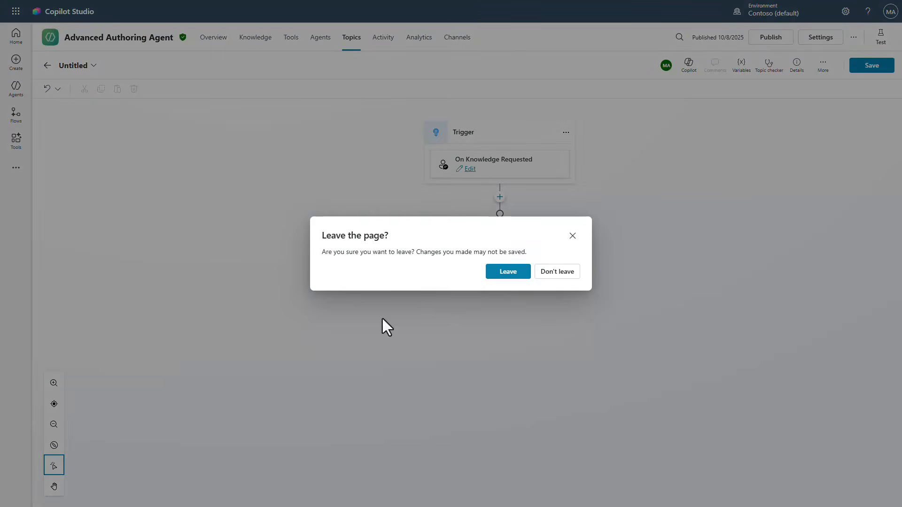
{"action": "left_click", "coordinate": [507, 275]}
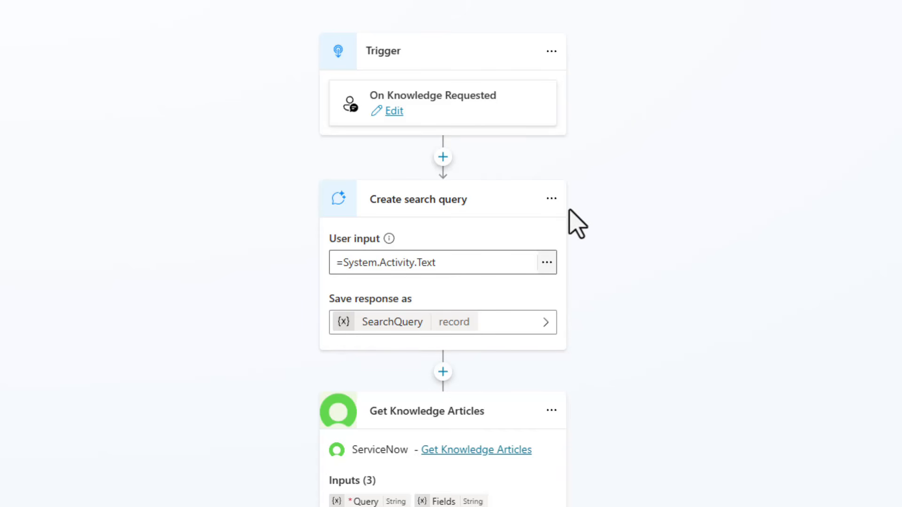
Examine the basic tools that can be added below the trigger and the properties of the SearchQuery variable.
{"action": "left_click", "coordinate": [443, 157]}
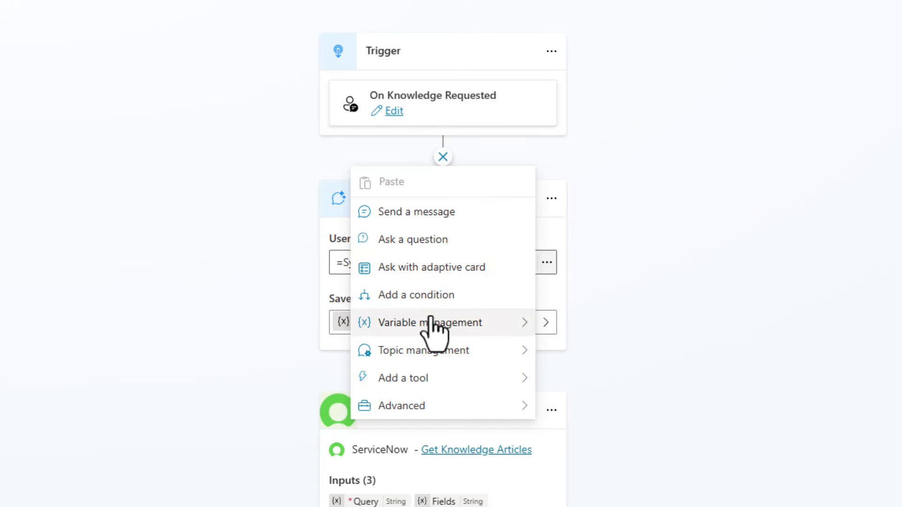
{"action": "mouse_move", "coordinate": [435, 323]}
{"action": "left_click", "coordinate": [423, 383]}
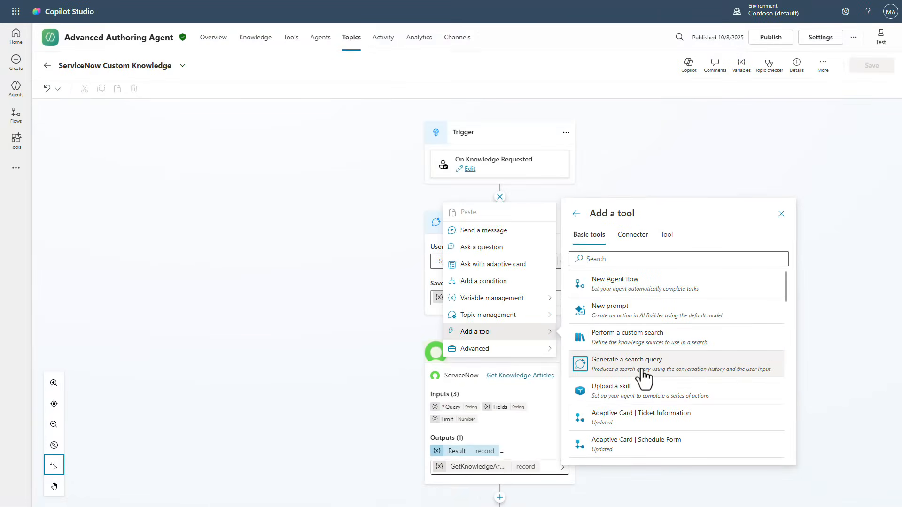
{"action": "left_click", "coordinate": [684, 176]}
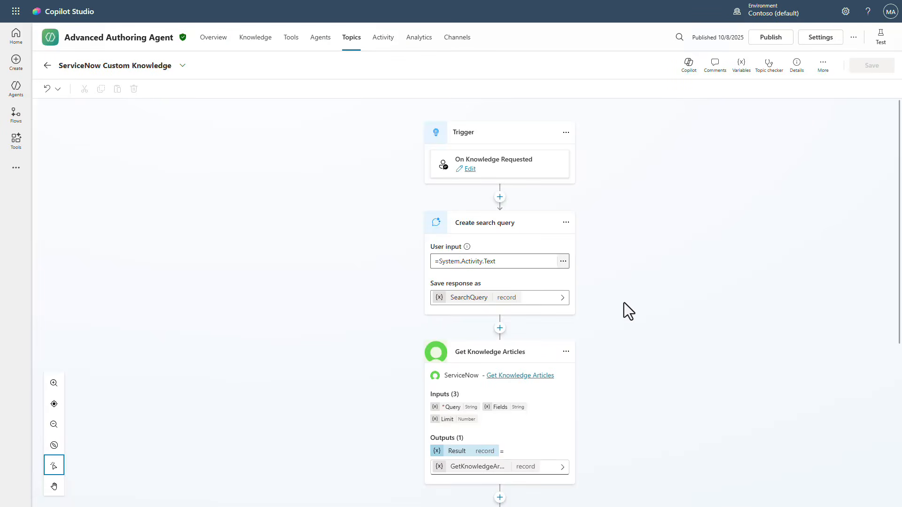
{"action": "left_click", "coordinate": [469, 299]}
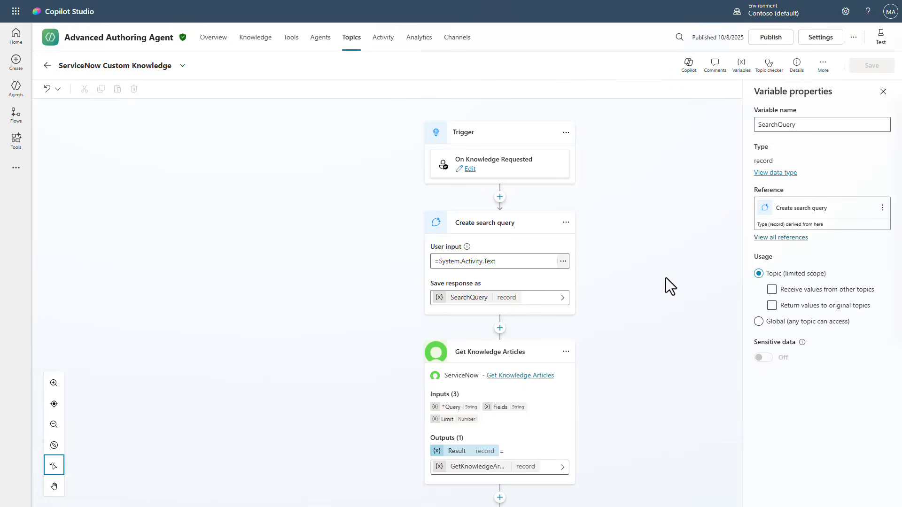
Browse the connector tools that can be added between the Create search query and Get Knowledge Articles nodes.
{"action": "scroll", "coordinate": [661, 277], "scroll_direction": "down", "scroll_amount": 2}
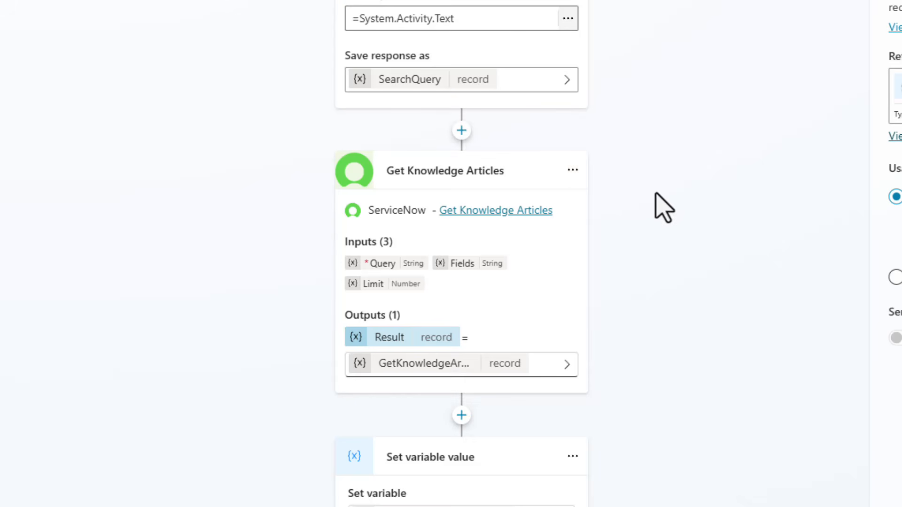
{"action": "left_click", "coordinate": [461, 130]}
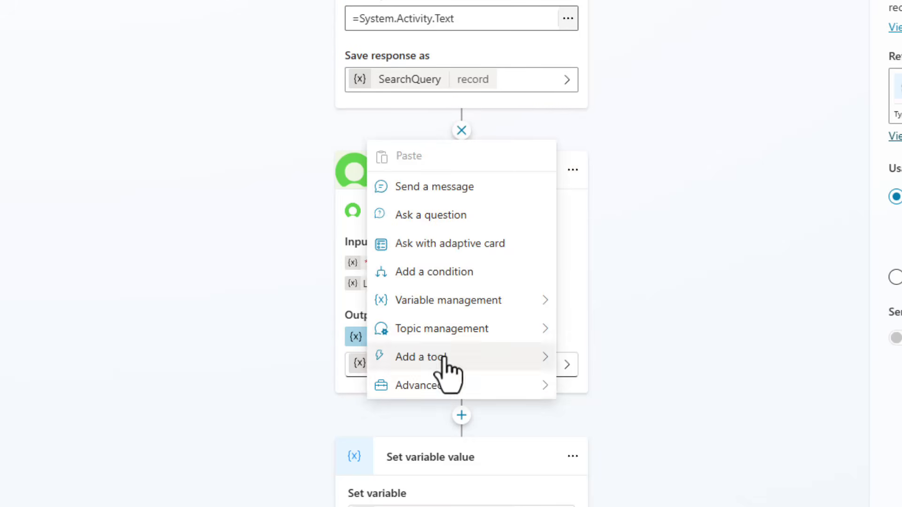
{"action": "mouse_move", "coordinate": [470, 364]}
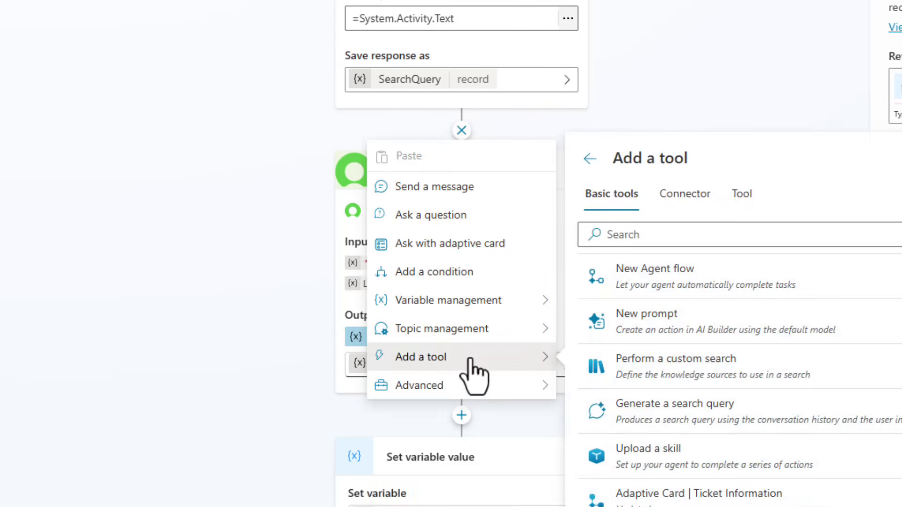
{"action": "left_click", "coordinate": [708, 193]}
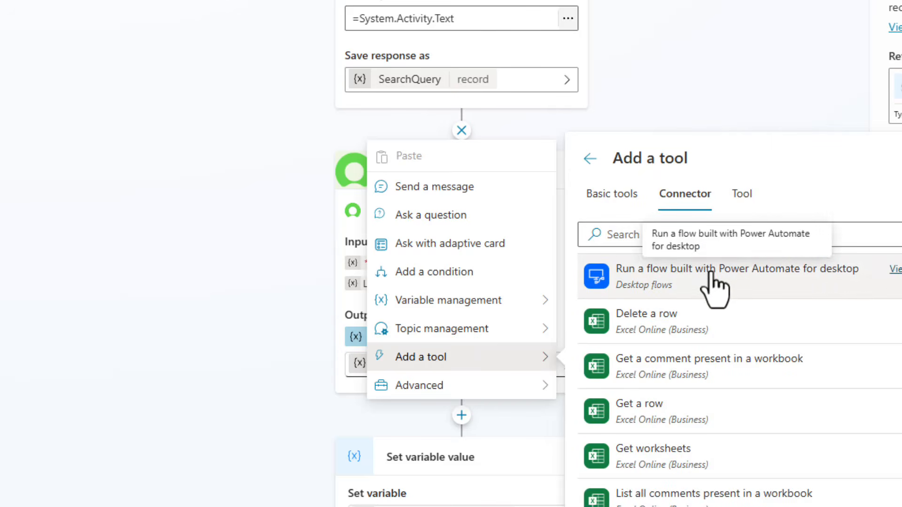
{"action": "left_click", "coordinate": [700, 89]}
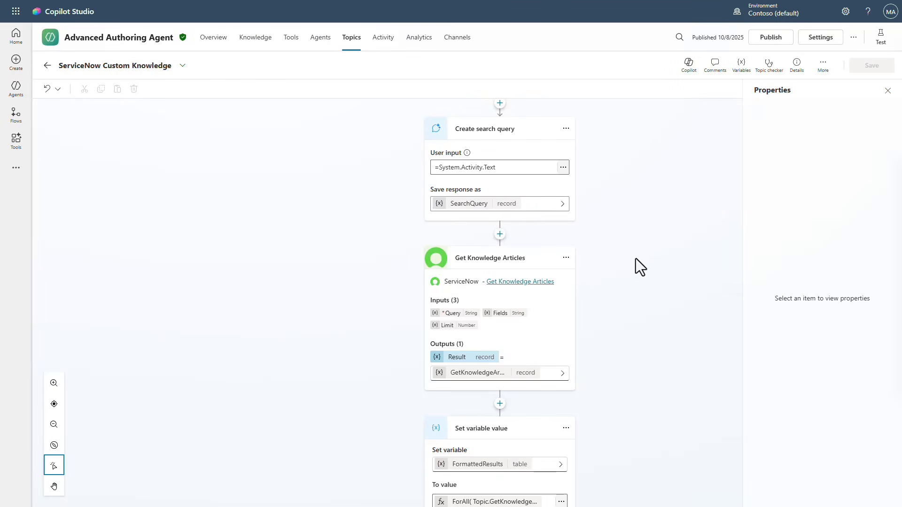
Examine the Get Knowledge Articles node's initiation settings, inputs, outputs and output variable, plus the Set variable value nodes below it.
{"action": "left_click", "coordinate": [467, 320]}
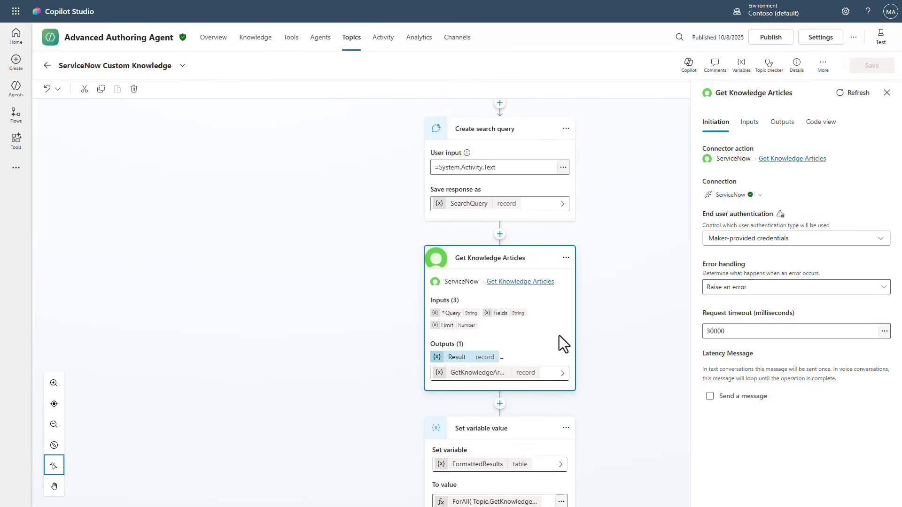
{"action": "left_click", "coordinate": [750, 123]}
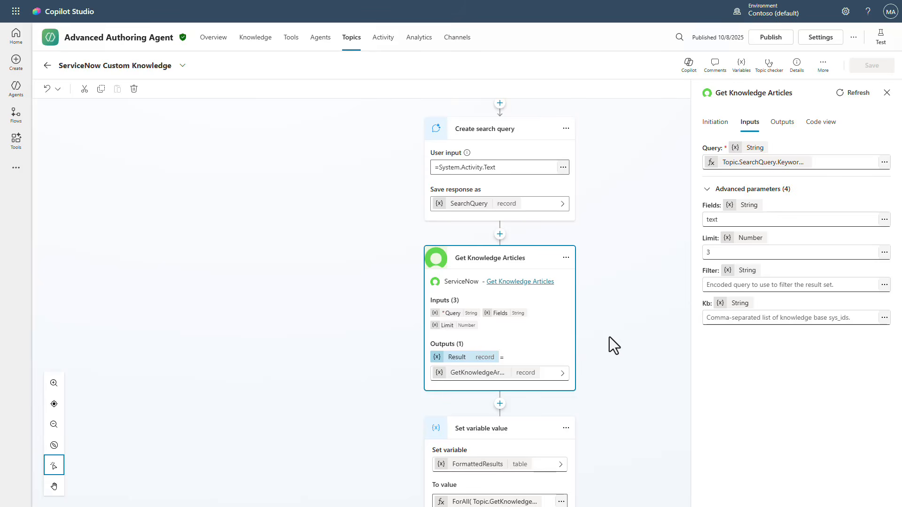
{"action": "left_click", "coordinate": [782, 123]}
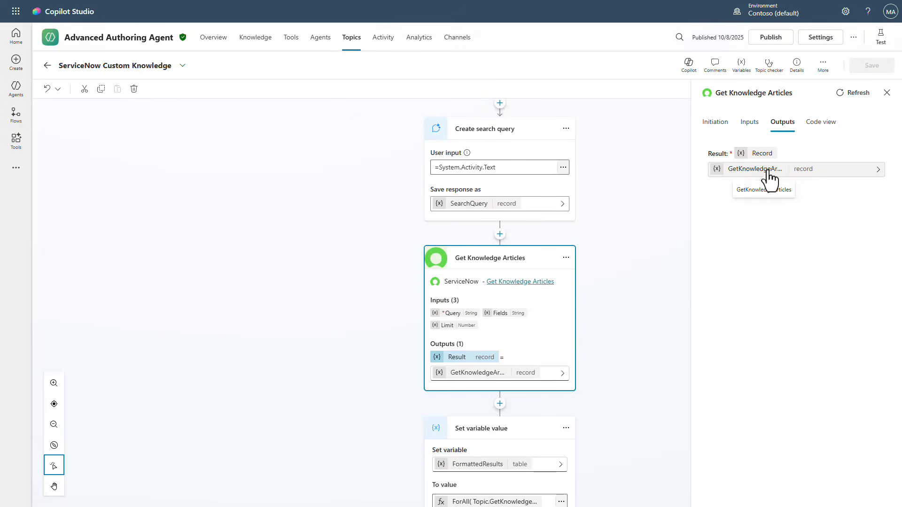
{"action": "left_click", "coordinate": [476, 376]}
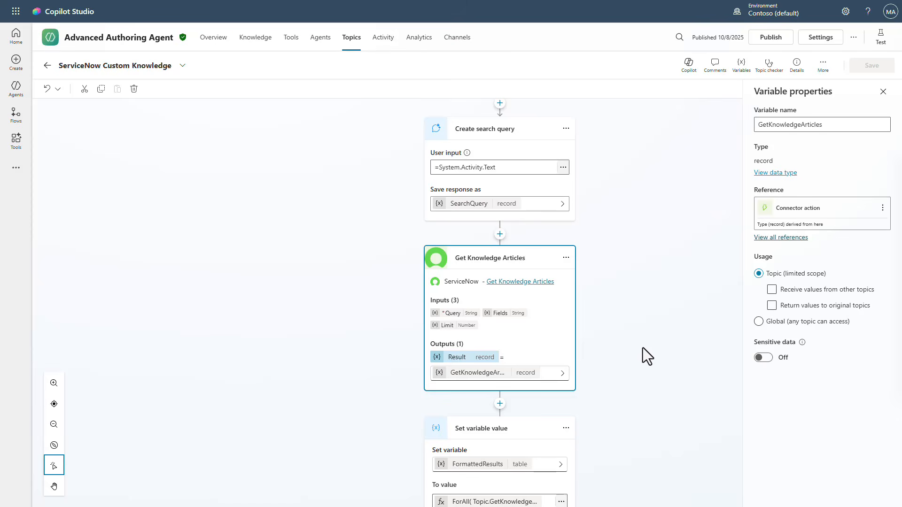
{"action": "scroll", "coordinate": [651, 341], "scroll_direction": "down", "scroll_amount": 3}
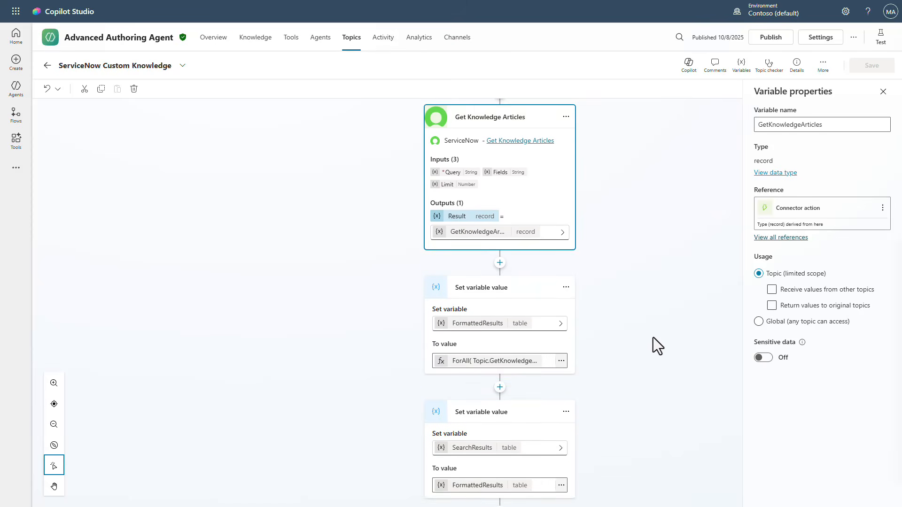
{"action": "scroll", "coordinate": [653, 337], "scroll_direction": "down", "scroll_amount": 1}
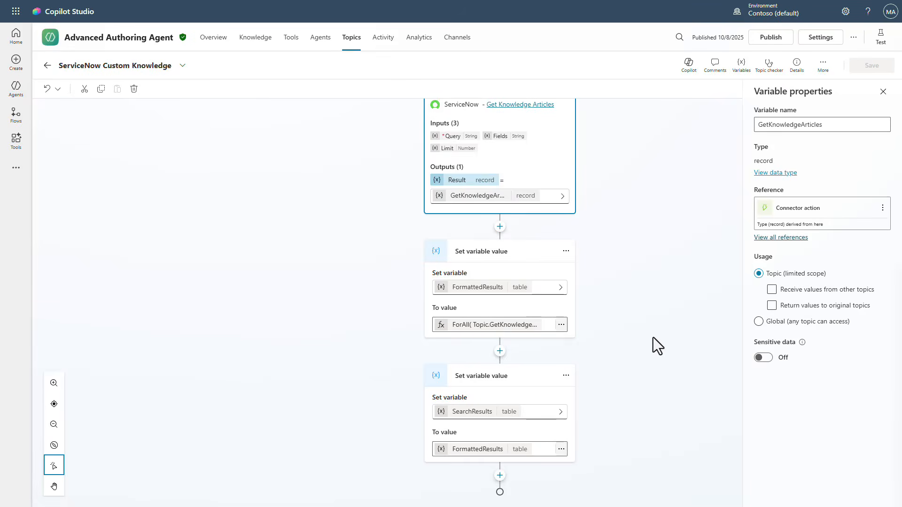
Examine the FormattedResults variable and its ForAll formula, focusing on the Topic.GetKnowledgeArticles.articles source and the Content and ContentLocation fields.
{"action": "left_click", "coordinate": [477, 294]}
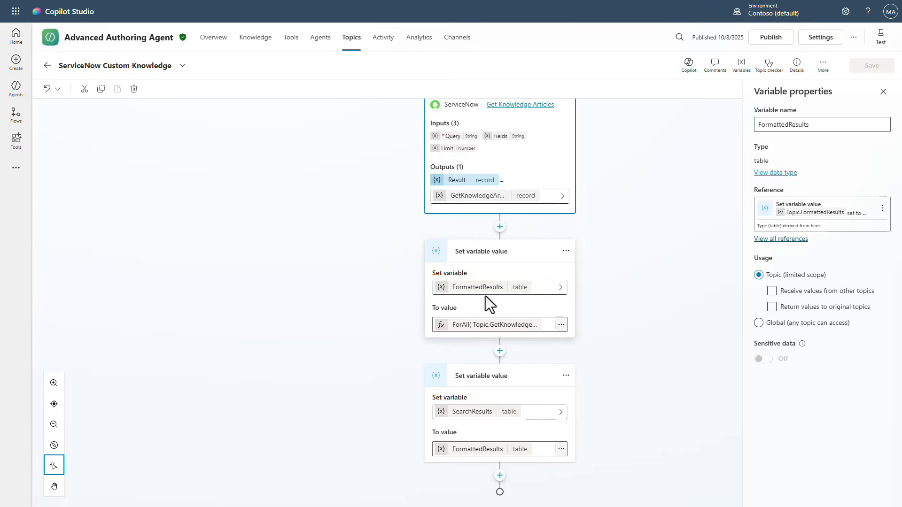
{"action": "left_click", "coordinate": [483, 334]}
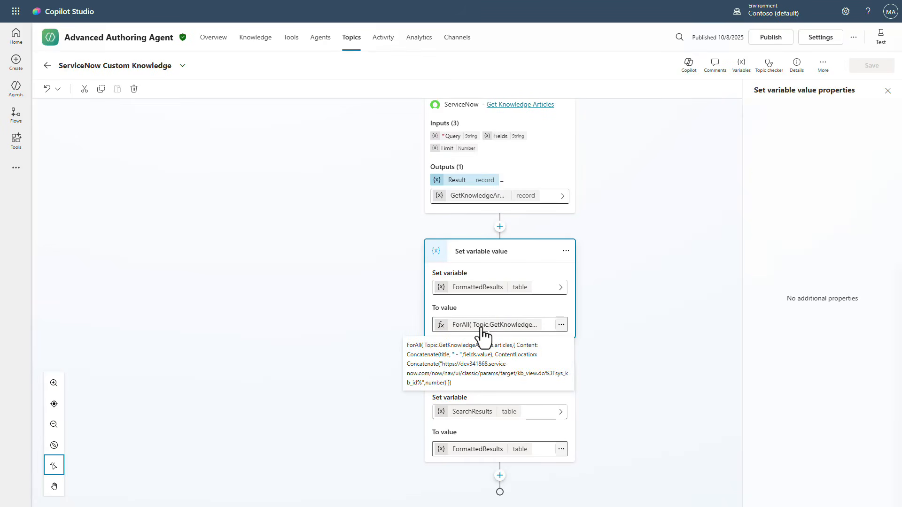
{"action": "left_click", "coordinate": [561, 324]}
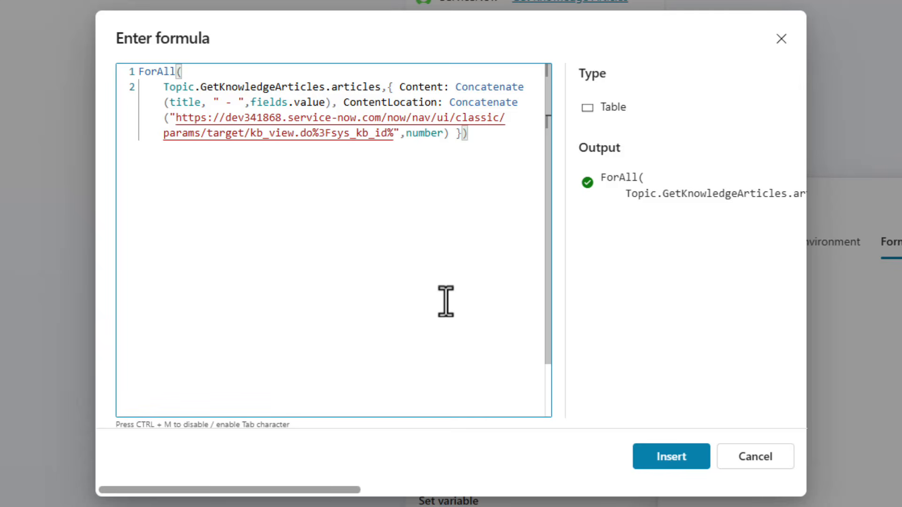
{"action": "left_click", "coordinate": [143, 73]}
{"action": "double_click", "coordinate": [143, 72]}
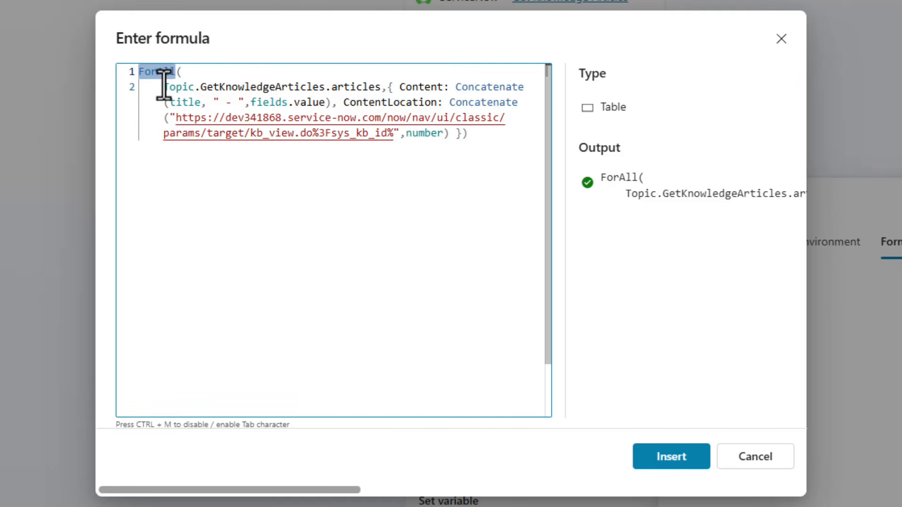
{"action": "left_click_drag", "start_coordinate": [164, 87], "coordinate": [381, 87]}
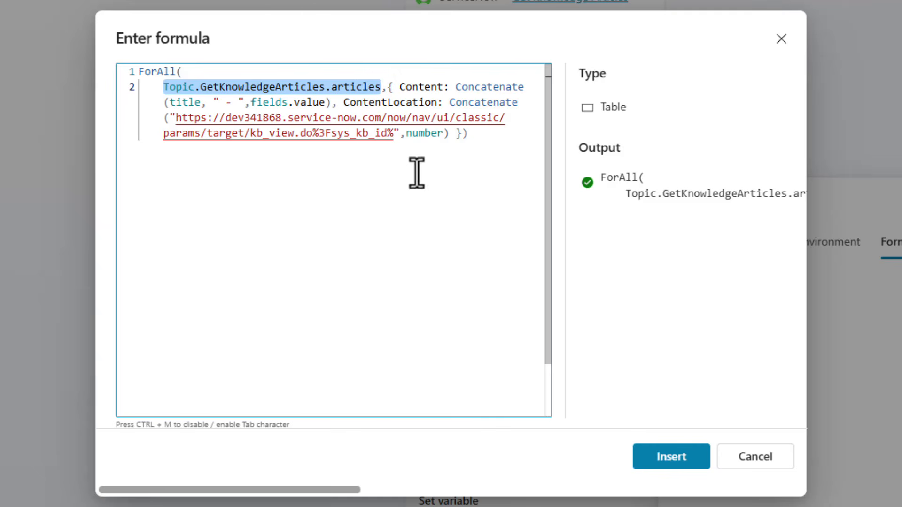
{"action": "left_click_drag", "start_coordinate": [398, 86], "coordinate": [443, 87]}
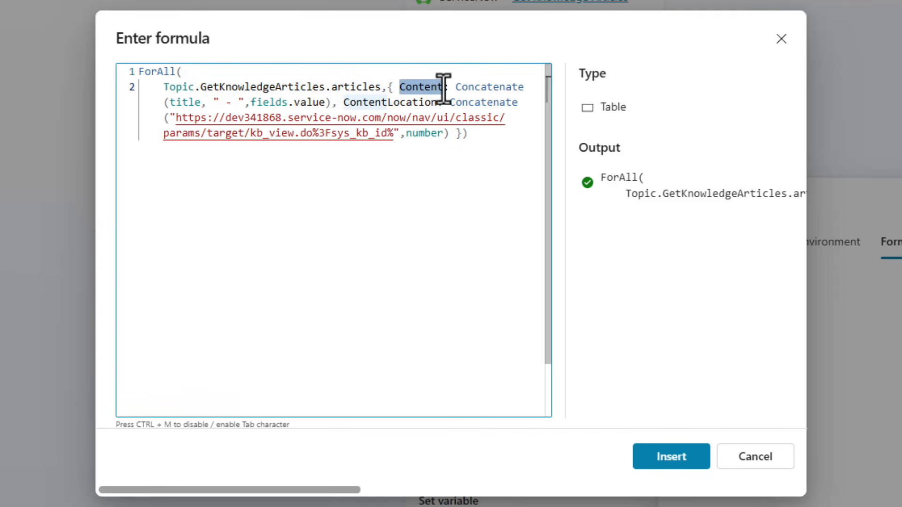
{"action": "left_click", "coordinate": [417, 199]}
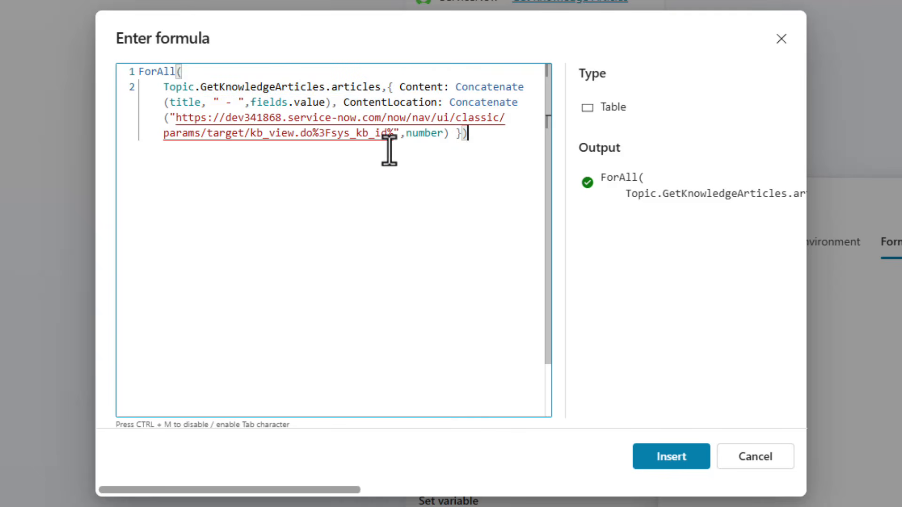
{"action": "left_click_drag", "start_coordinate": [343, 102], "coordinate": [438, 101]}
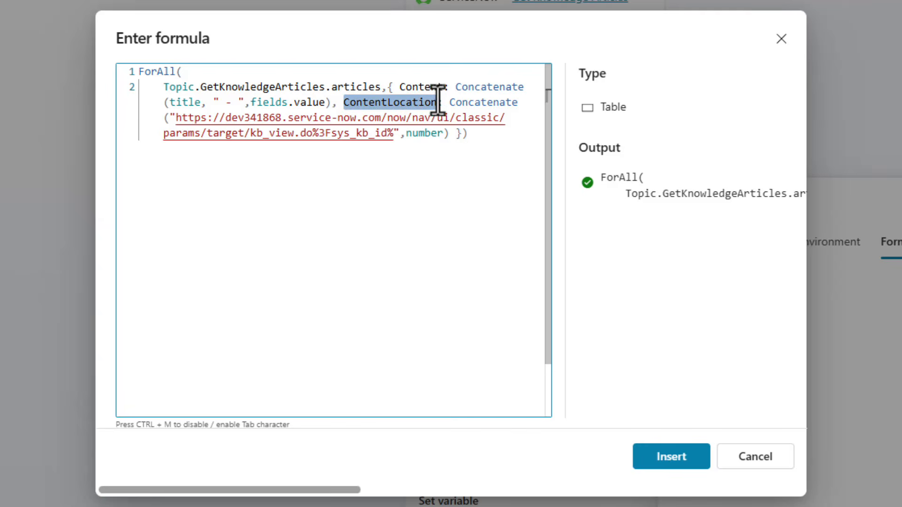
{"action": "left_click", "coordinate": [421, 183]}
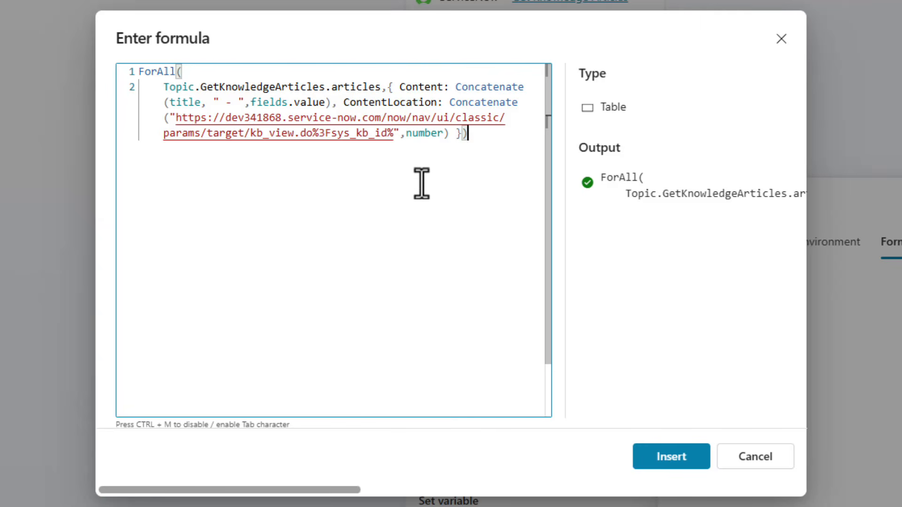
Examine the Concatenate expressions behind Content and ContentLocation, including the article URL and number, and close the formula without changing it.
{"action": "double_click", "coordinate": [456, 89]}
{"action": "left_click_drag", "start_coordinate": [459, 89], "coordinate": [324, 106]}
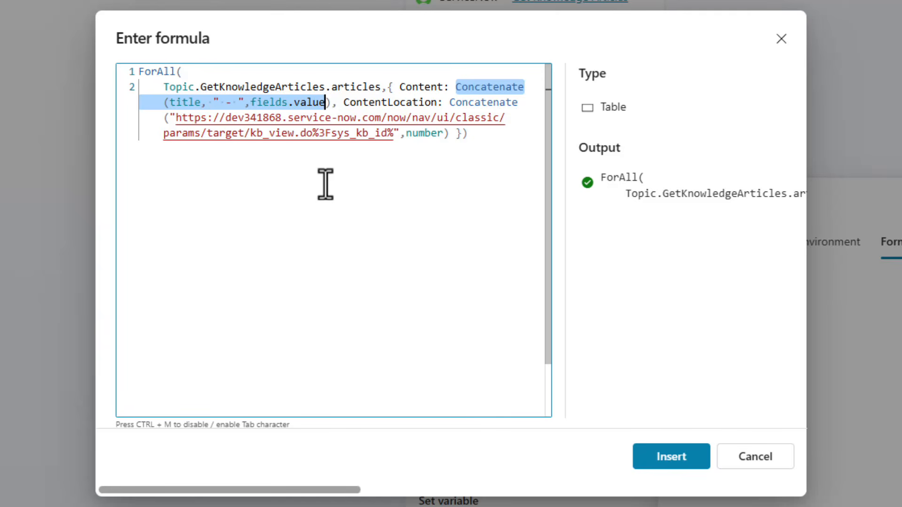
{"action": "left_click", "coordinate": [331, 103]}
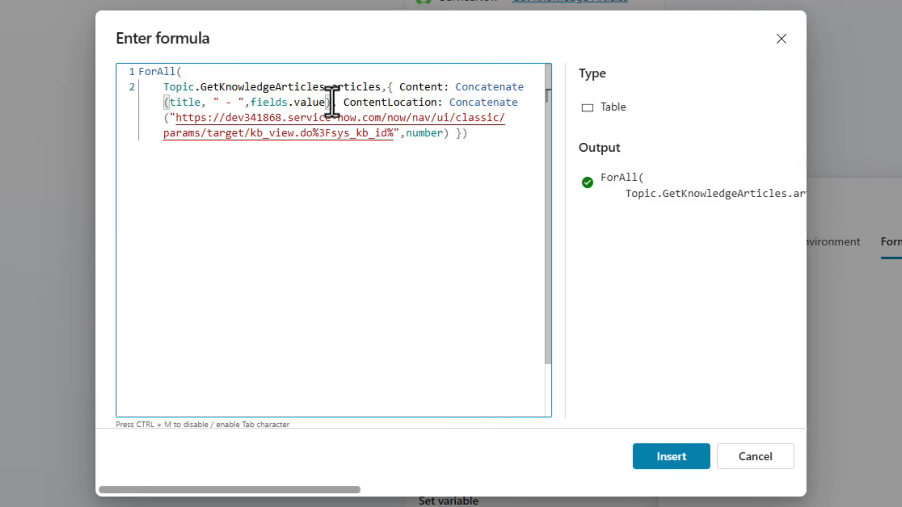
{"action": "left_click", "coordinate": [389, 232]}
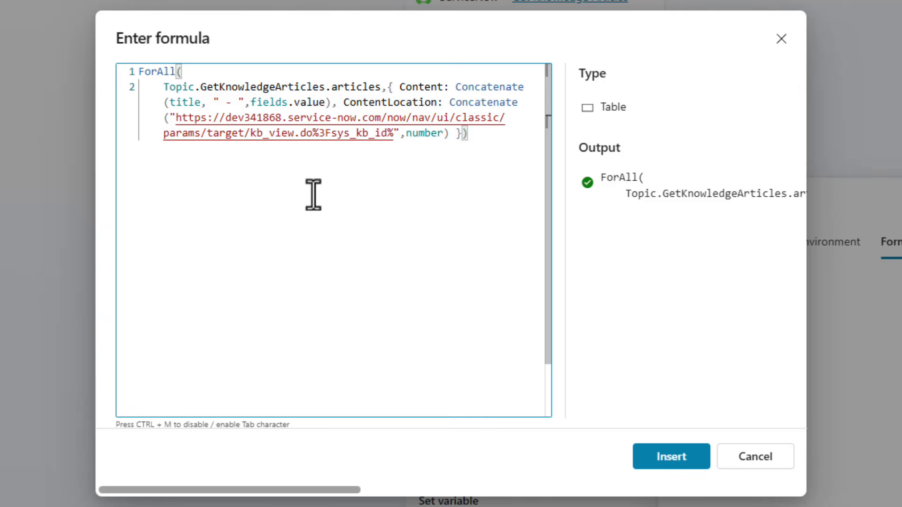
{"action": "left_click", "coordinate": [345, 102]}
{"action": "left_click_drag", "start_coordinate": [345, 103], "coordinate": [437, 103]}
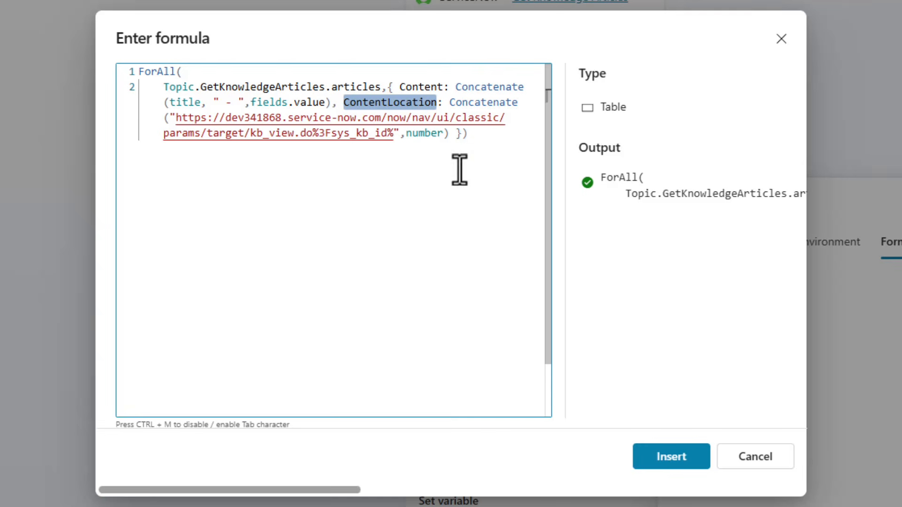
{"action": "left_click_drag", "start_coordinate": [450, 103], "coordinate": [514, 108]}
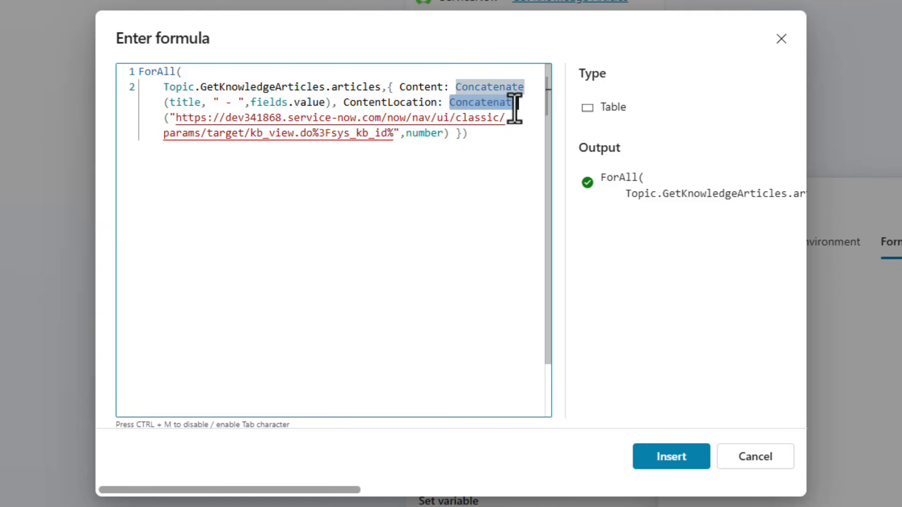
{"action": "left_click_drag", "start_coordinate": [169, 118], "coordinate": [397, 137]}
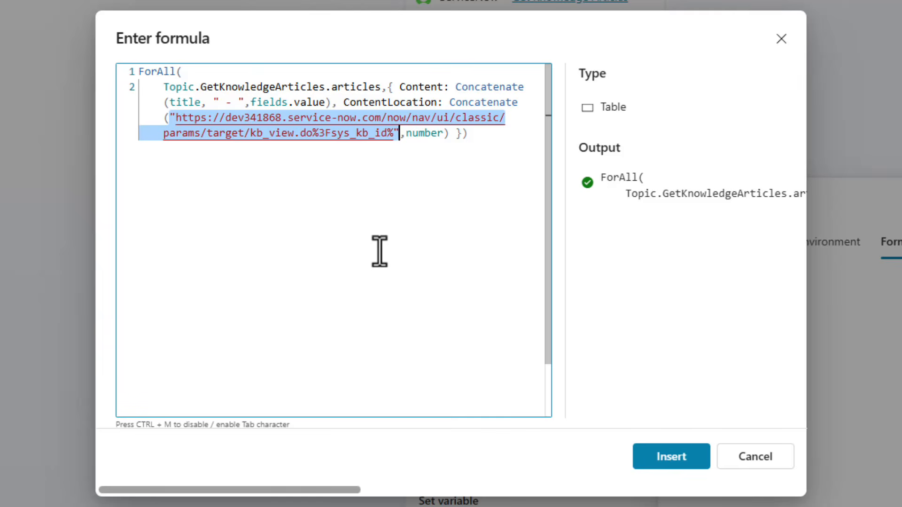
{"action": "left_click", "coordinate": [407, 135]}
{"action": "left_click_drag", "start_coordinate": [407, 135], "coordinate": [439, 140]}
{"action": "left_click", "coordinate": [479, 218]}
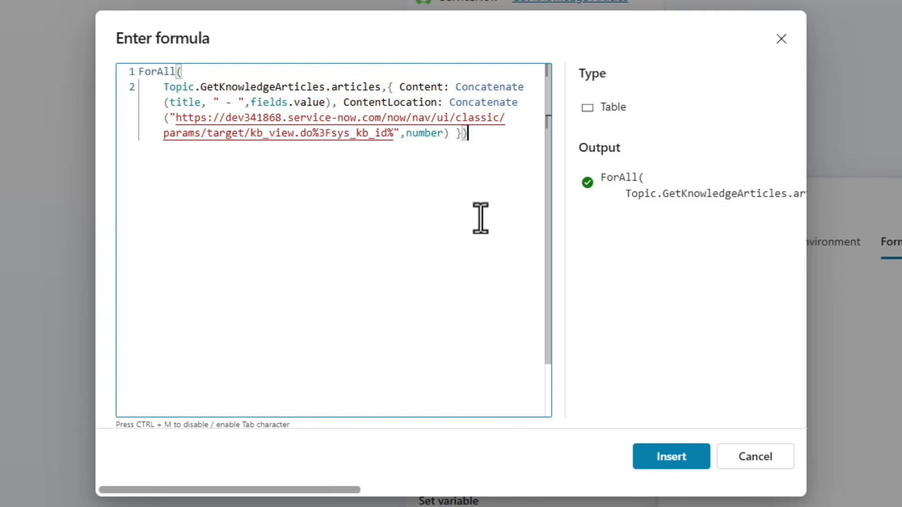
{"action": "left_click", "coordinate": [757, 462]}
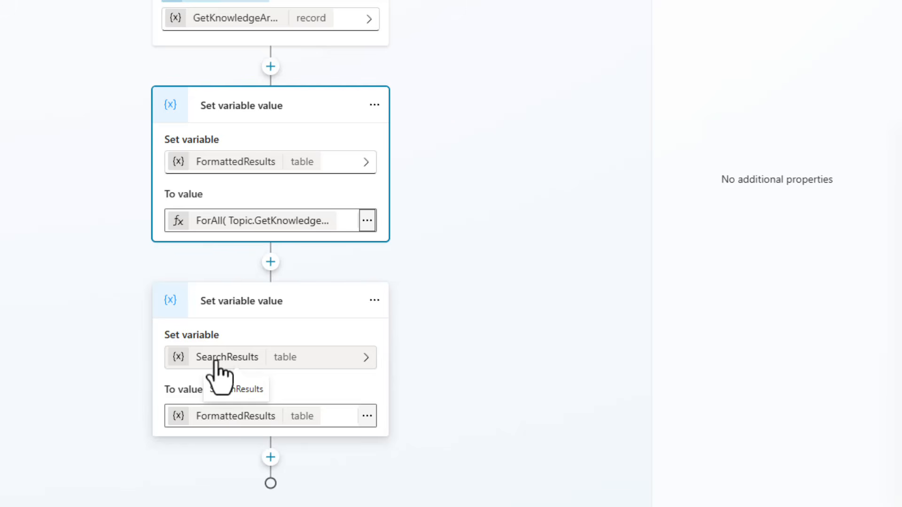
Examine the system variables available for the SearchResults assignment, and review the topic's nodes from the trigger to the last Set variable value node.
{"action": "left_click", "coordinate": [365, 361]}
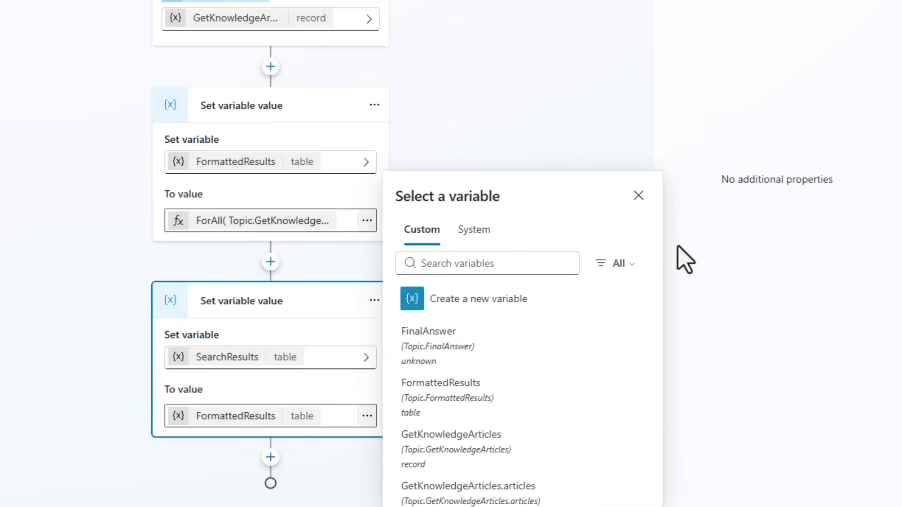
{"action": "left_click", "coordinate": [484, 238]}
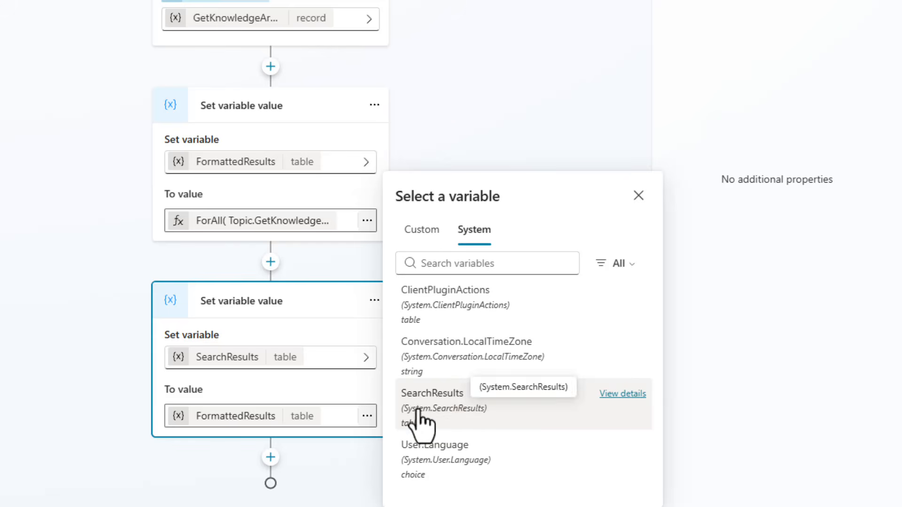
{"action": "left_click", "coordinate": [272, 419]}
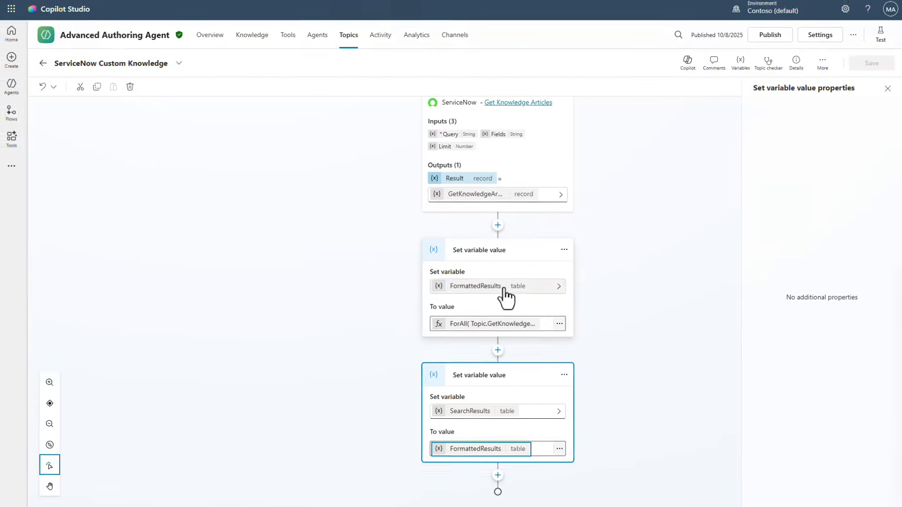
{"action": "scroll", "coordinate": [685, 248], "scroll_direction": "up", "scroll_amount": 5}
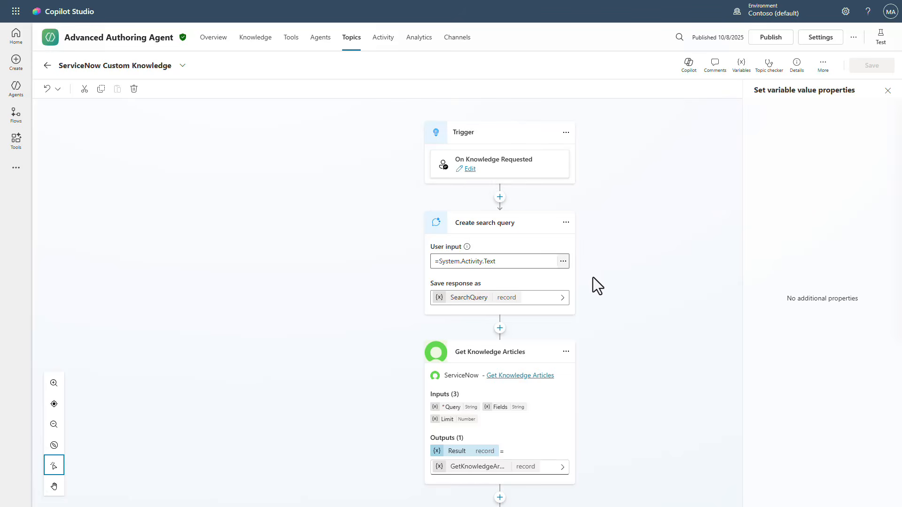
{"action": "scroll", "coordinate": [598, 292], "scroll_direction": "down", "scroll_amount": 2}
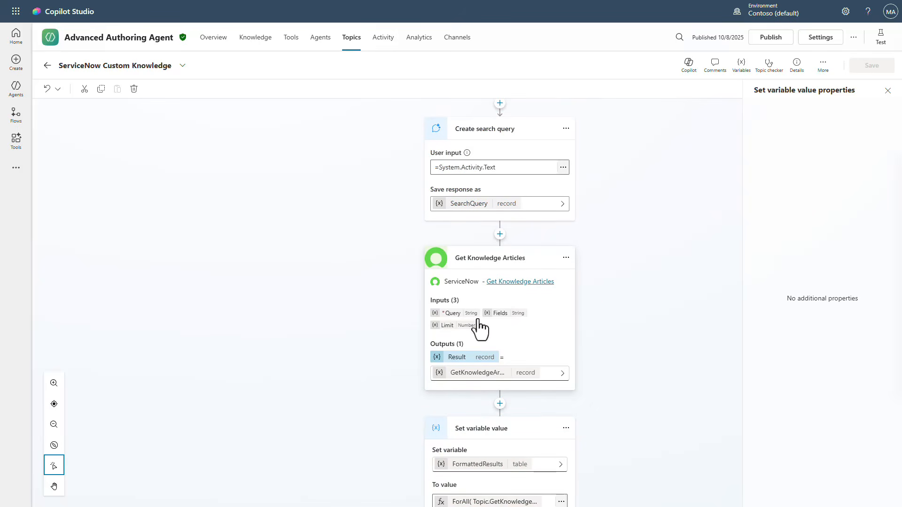
{"action": "scroll", "coordinate": [618, 322], "scroll_direction": "down", "scroll_amount": 2}
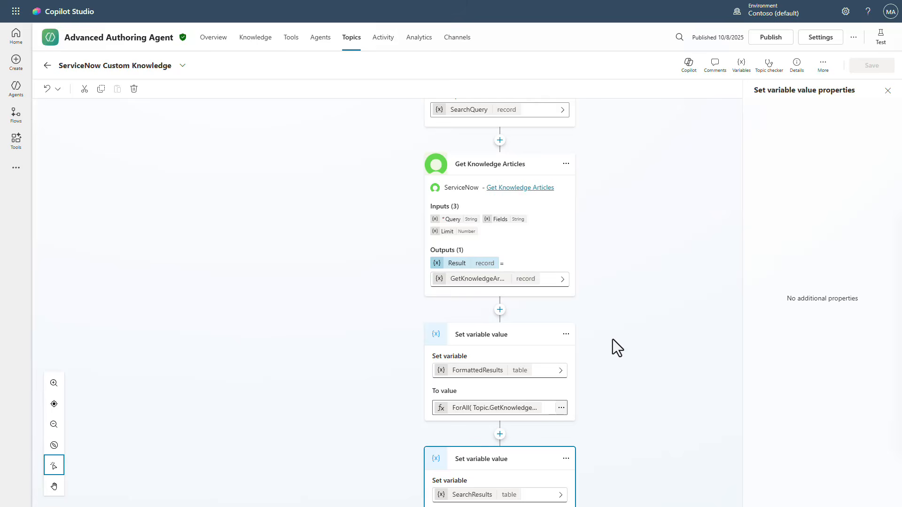
{"action": "scroll", "coordinate": [606, 331], "scroll_direction": "down", "scroll_amount": 1}
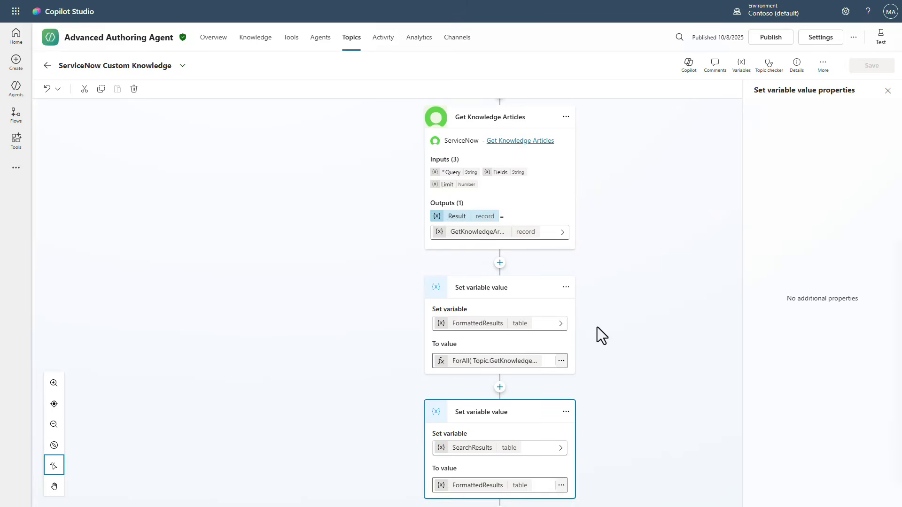
{"action": "scroll", "coordinate": [599, 329], "scroll_direction": "down", "scroll_amount": 1}
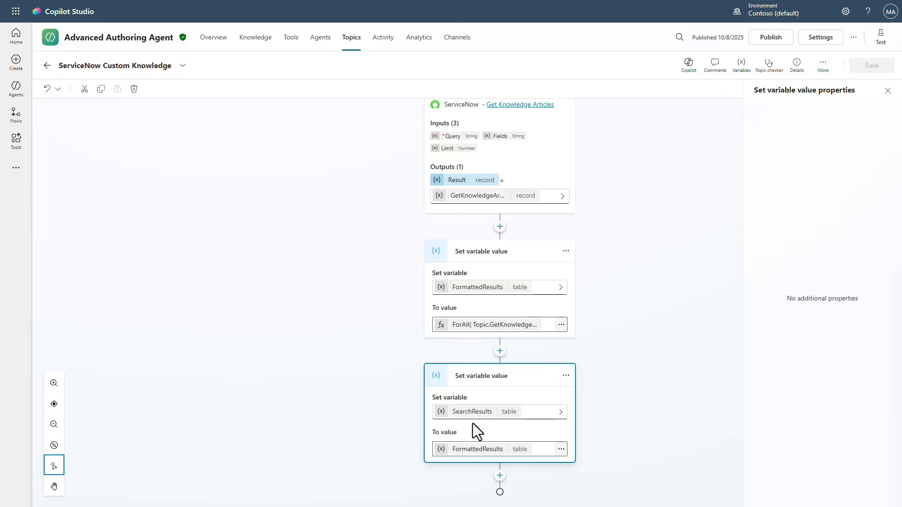
{"action": "left_click", "coordinate": [554, 306]}
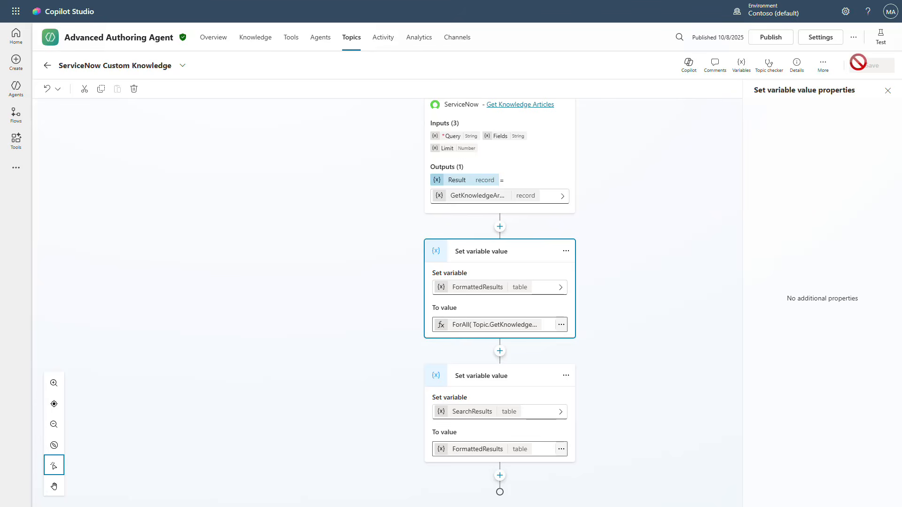
Test the agent by asking "How can I get the MAC address for my network card?".
{"action": "left_click", "coordinate": [881, 37]}
{"action": "left_click", "coordinate": [669, 456]}
{"action": "type", "text": "How can I get the MAC address for my network card?"}
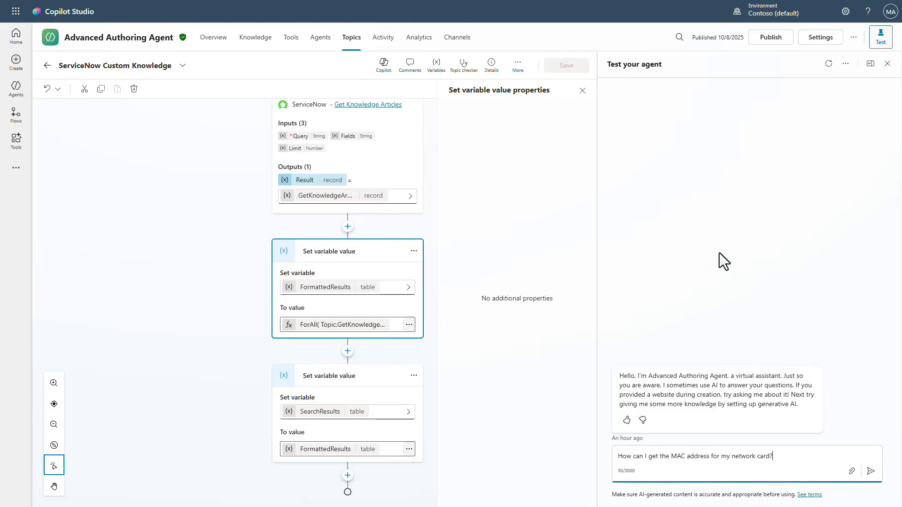
{"action": "key", "text": "Return"}
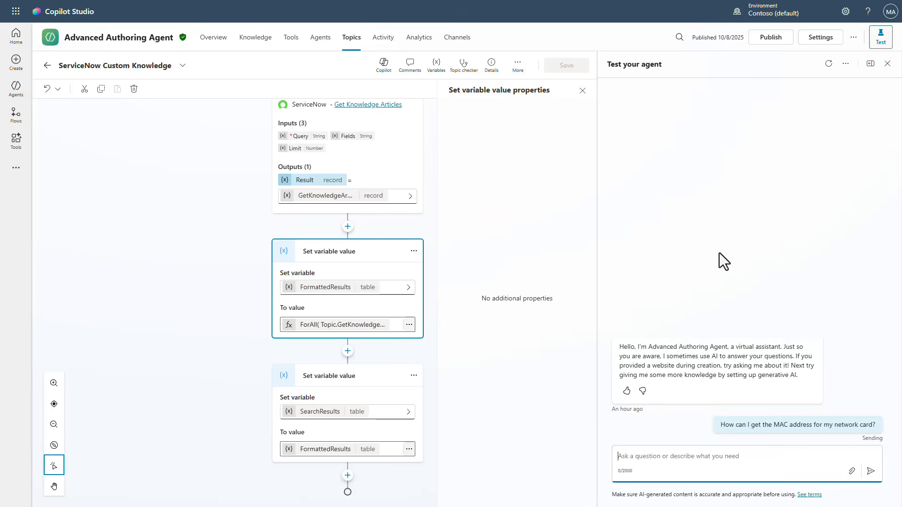